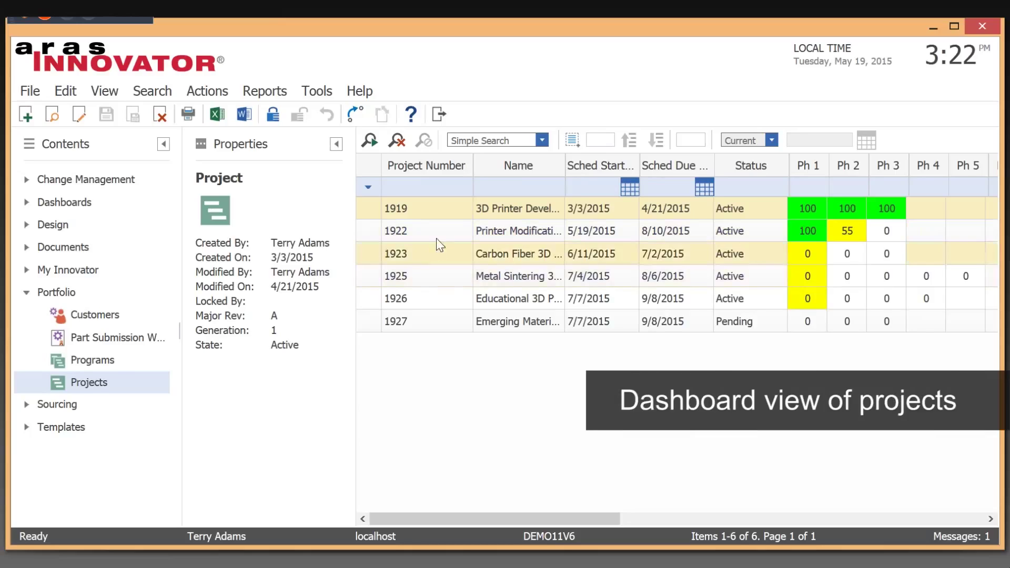
Open project 1919 3D Printer Development full-screen and expand its whole plan tree
double_click(431, 209)
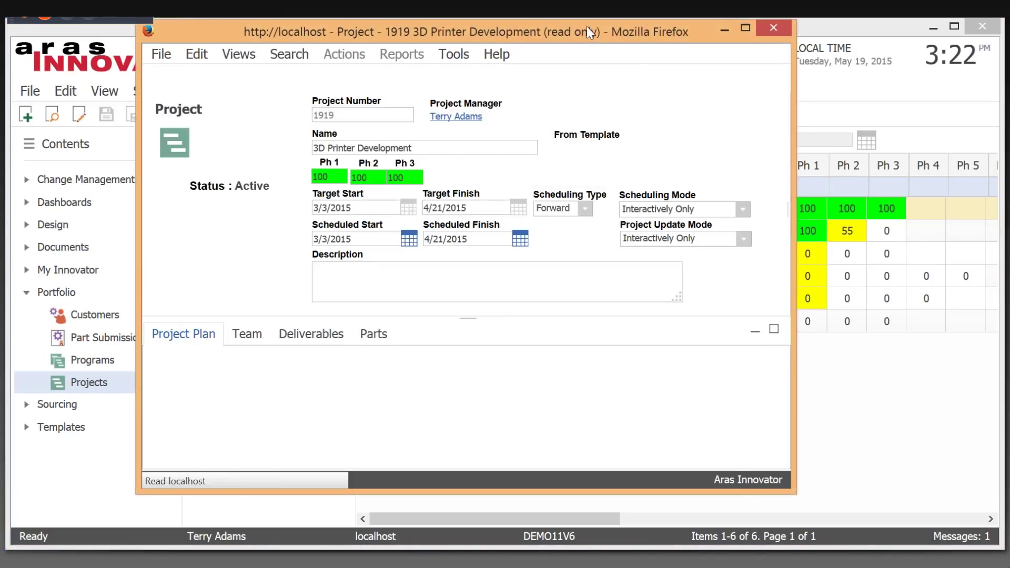
left_click_drag(591, 31, 586, 53)
left_click(746, 53)
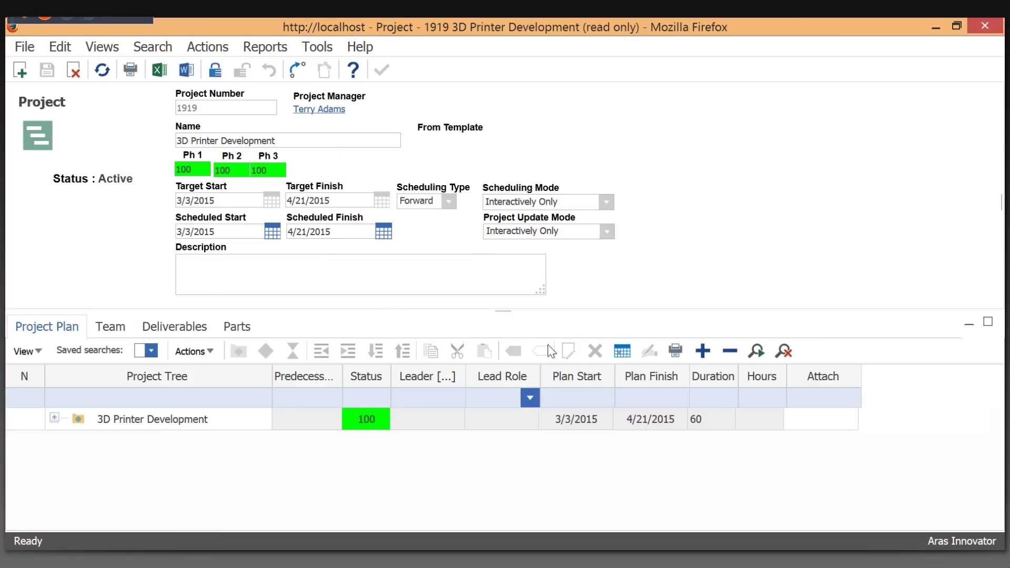
left_click(700, 353)
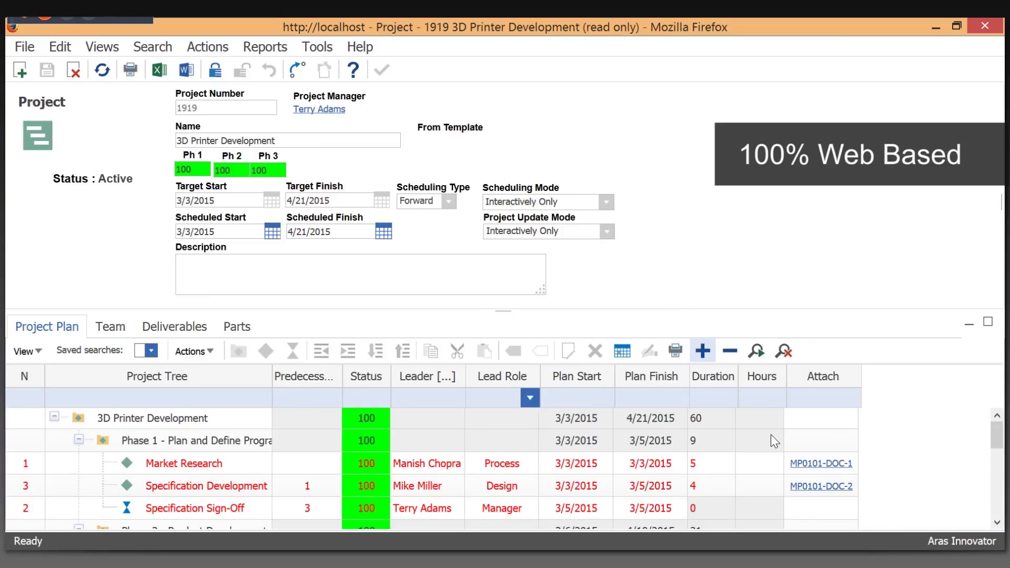
left_click_drag(498, 311, 498, 285)
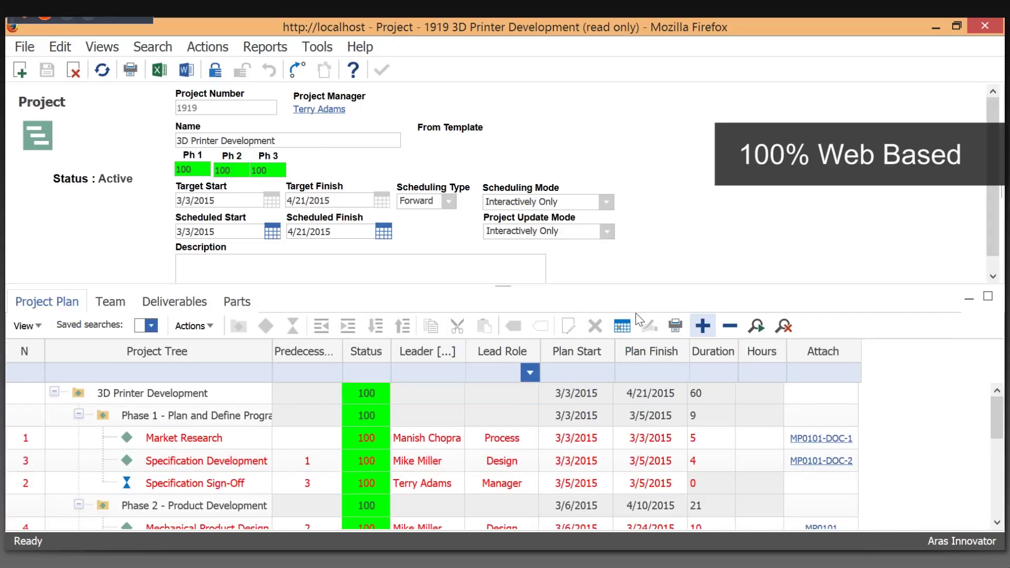
Browse the project, Market Research and Quality Planning rows, noting Market Research's MP0101-DOC-1 deliverable
left_click(447, 393)
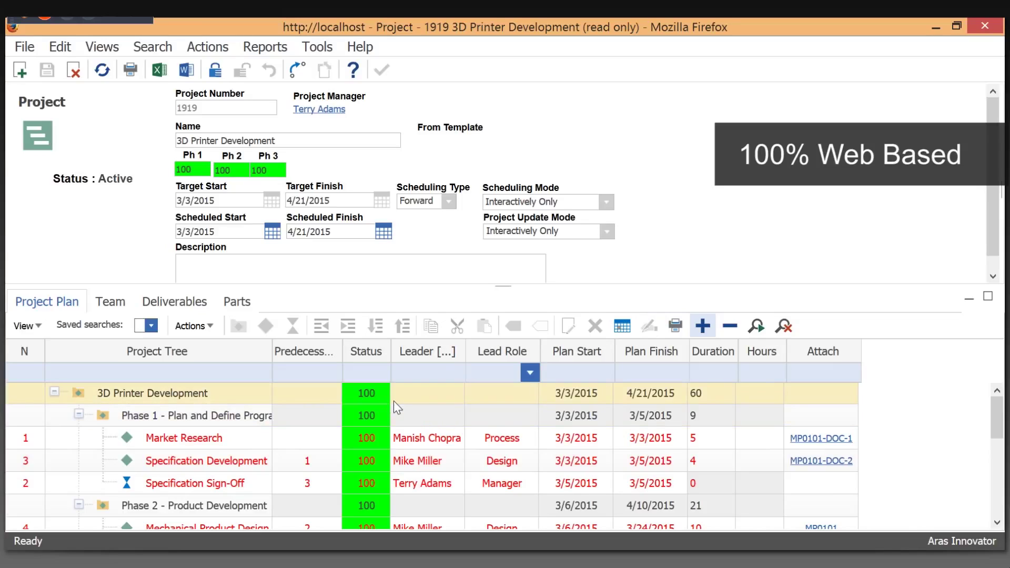
left_click(489, 424)
left_click(431, 439)
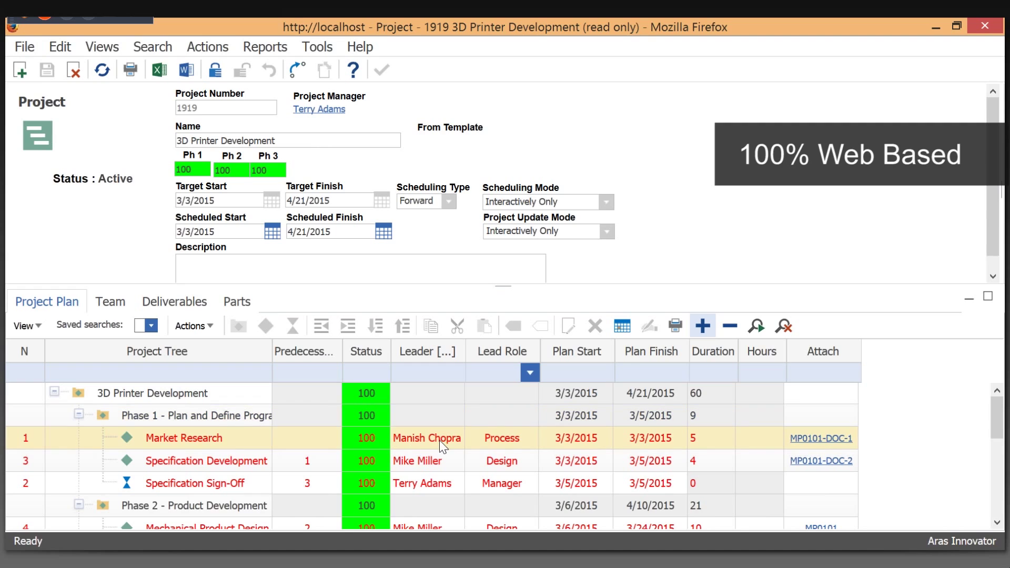
scroll(437, 447, "down", 3)
left_click(478, 441)
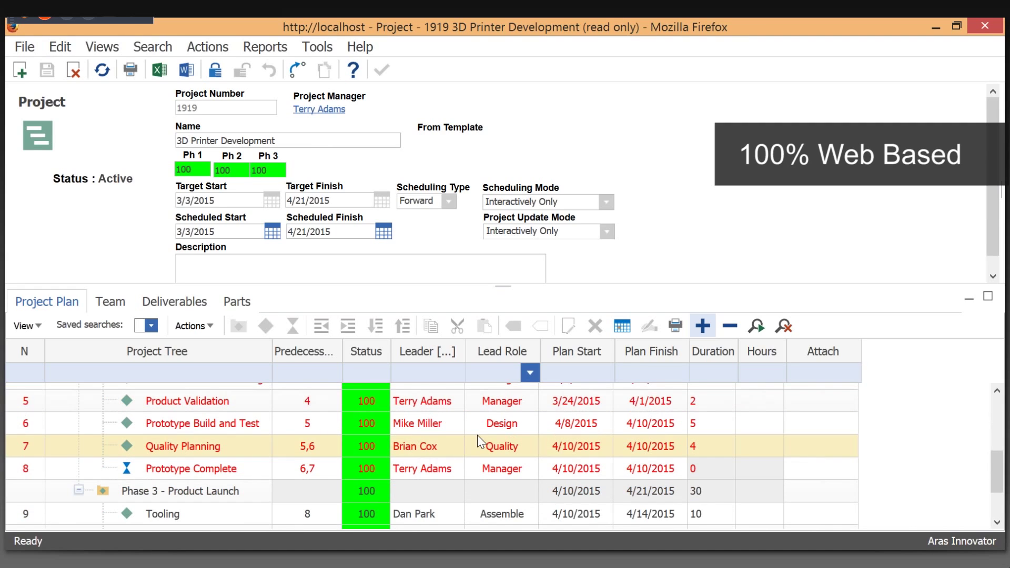
scroll(469, 434, "up", 3)
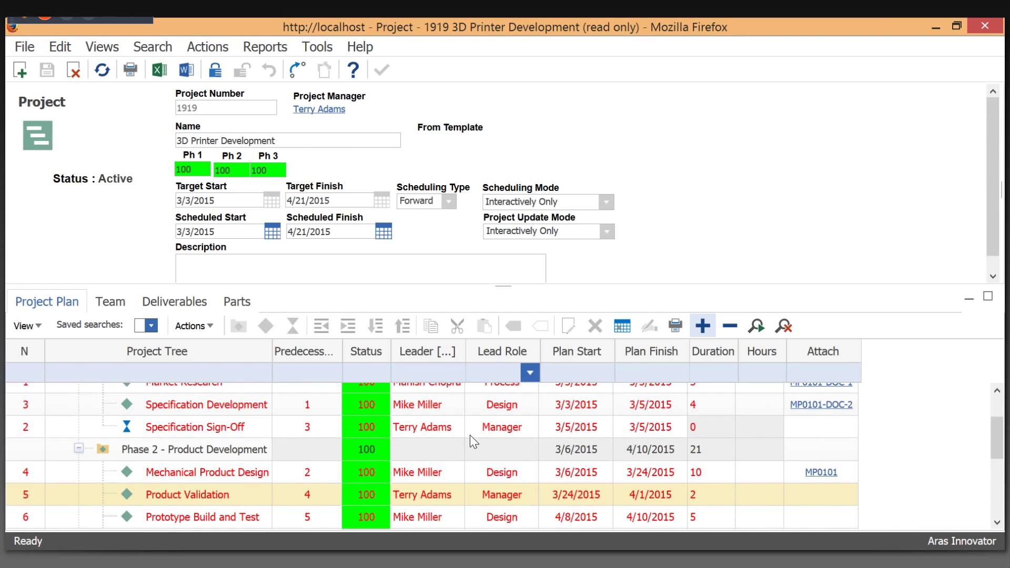
left_click(856, 400)
left_click(844, 403)
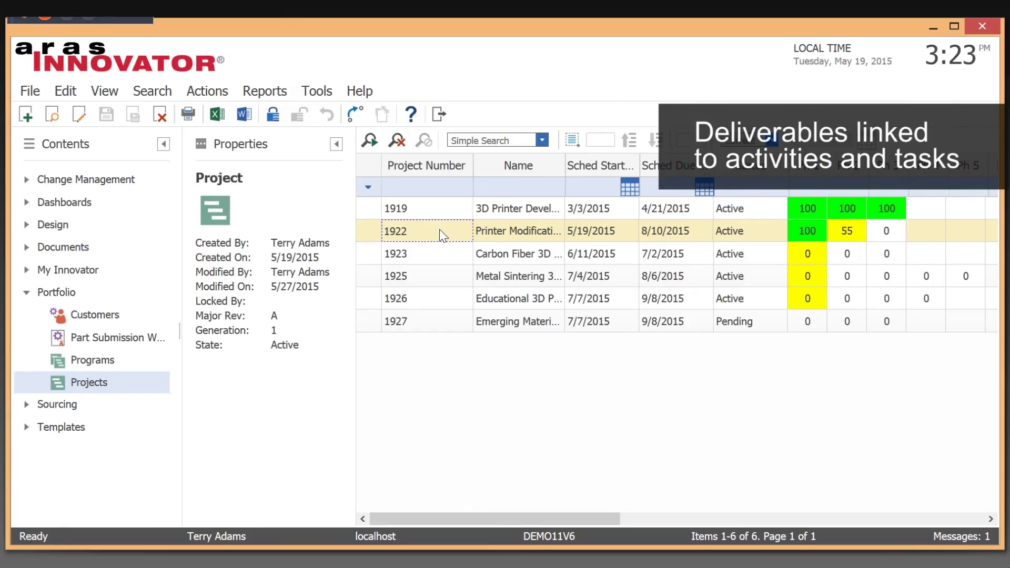
Open project 1922 full-screen, expand its plan, and locate Market Research's MP0103-DOC-1 deliverable
double_click(439, 231)
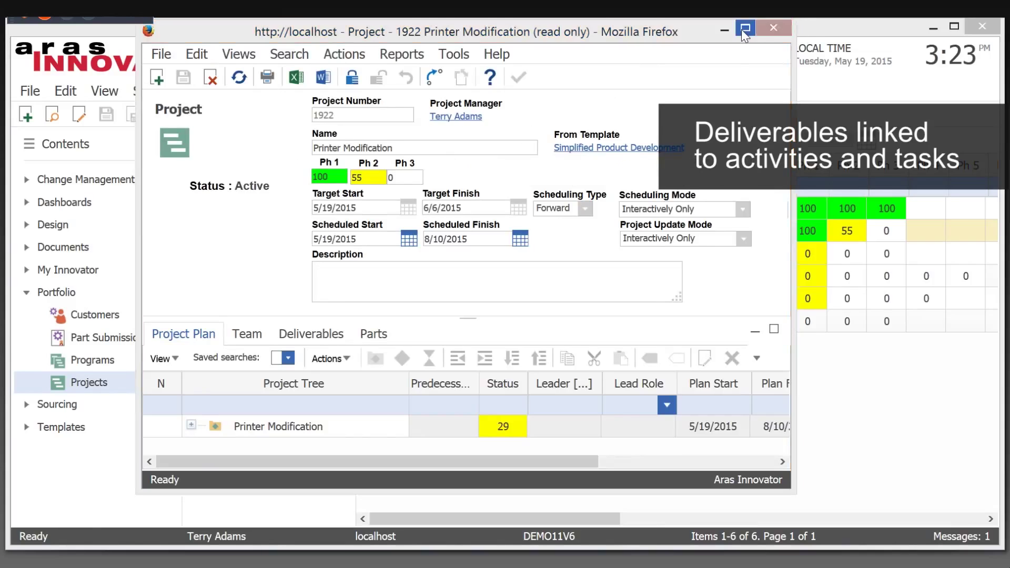
left_click(744, 29)
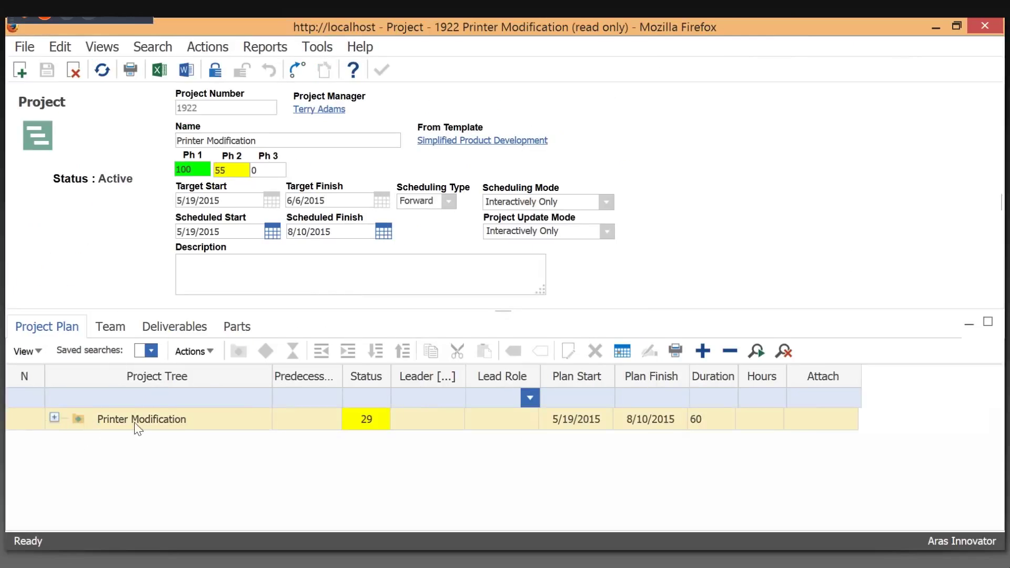
left_click(703, 351)
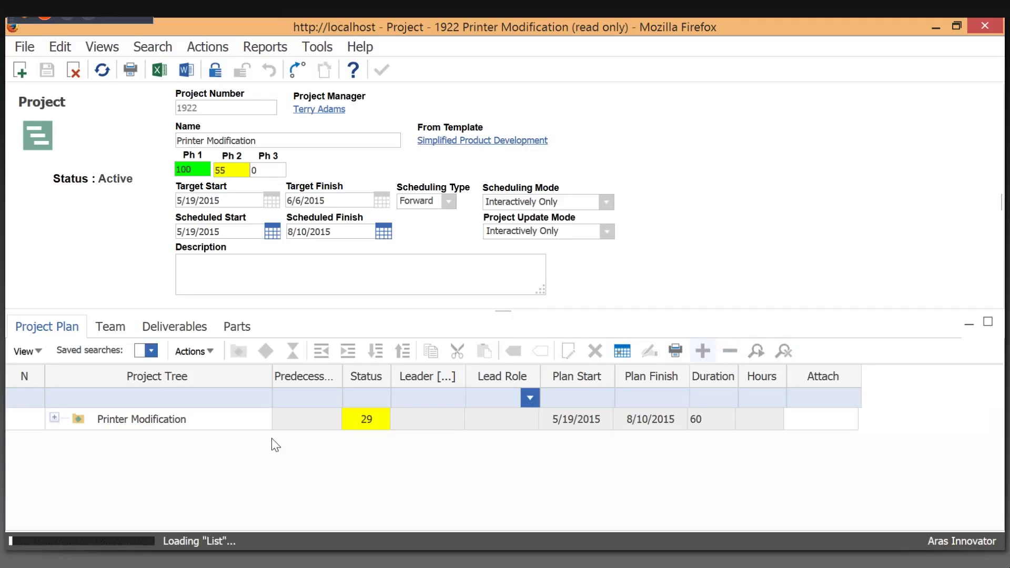
left_click(216, 468)
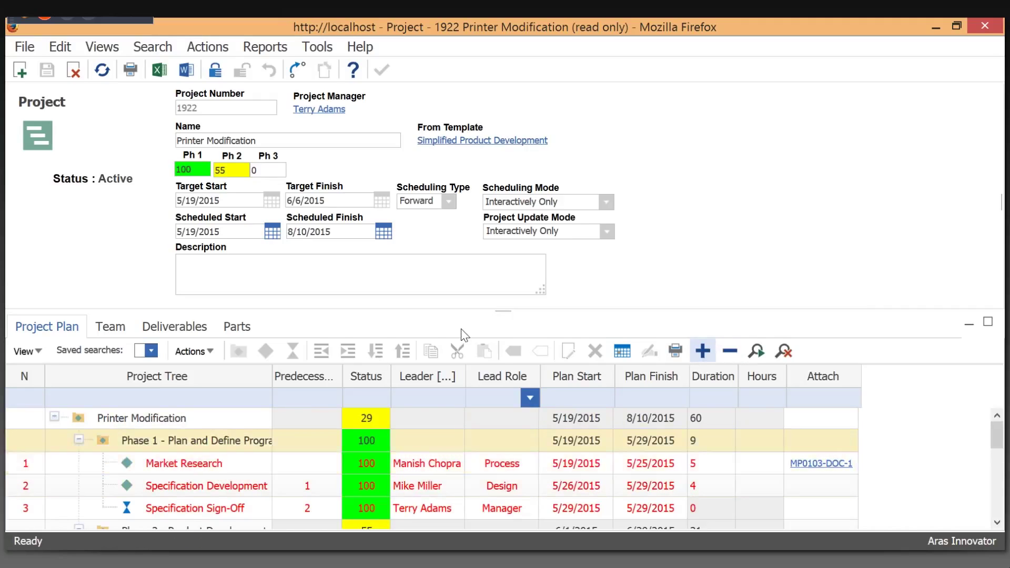
left_click_drag(509, 284, 509, 257)
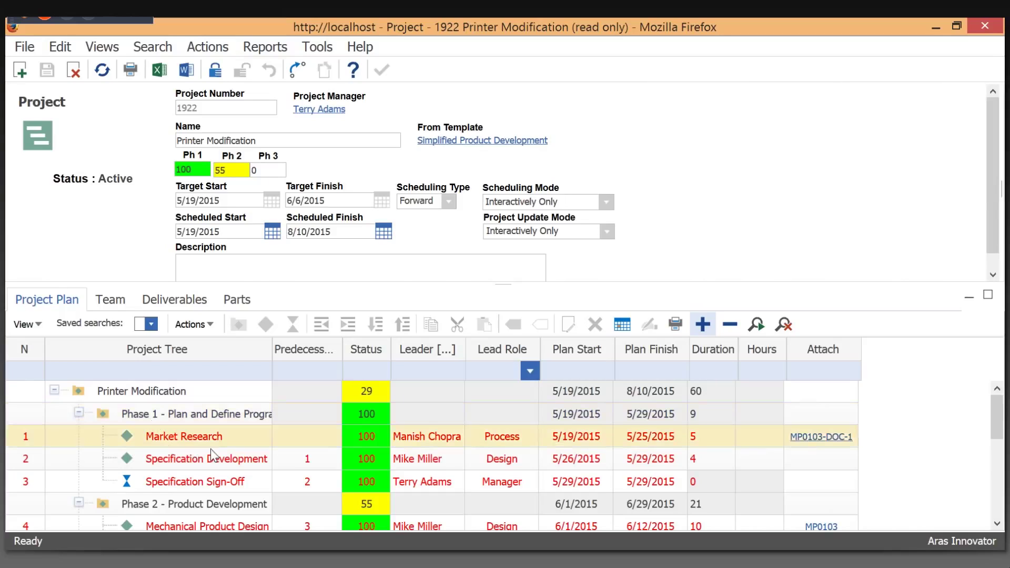
left_click(815, 445)
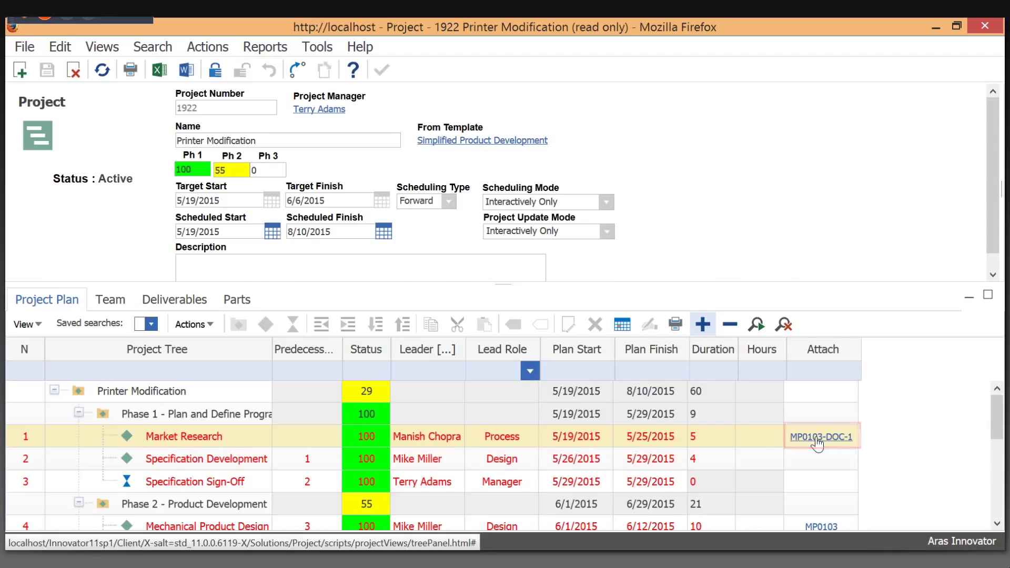
scroll(336, 436, "down", 3)
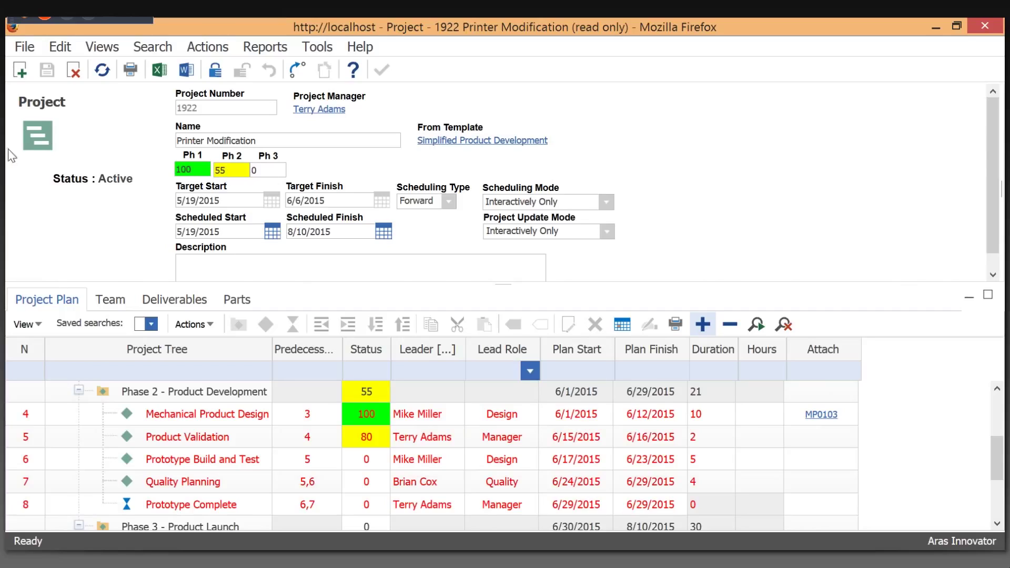
left_click(110, 302)
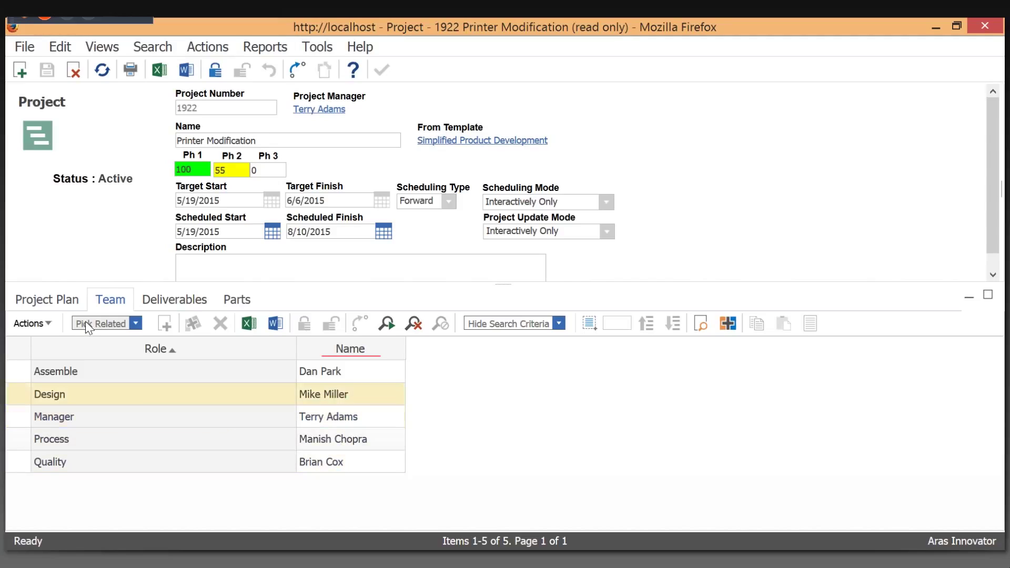
left_click(66, 300)
scroll(447, 425, "down", 3)
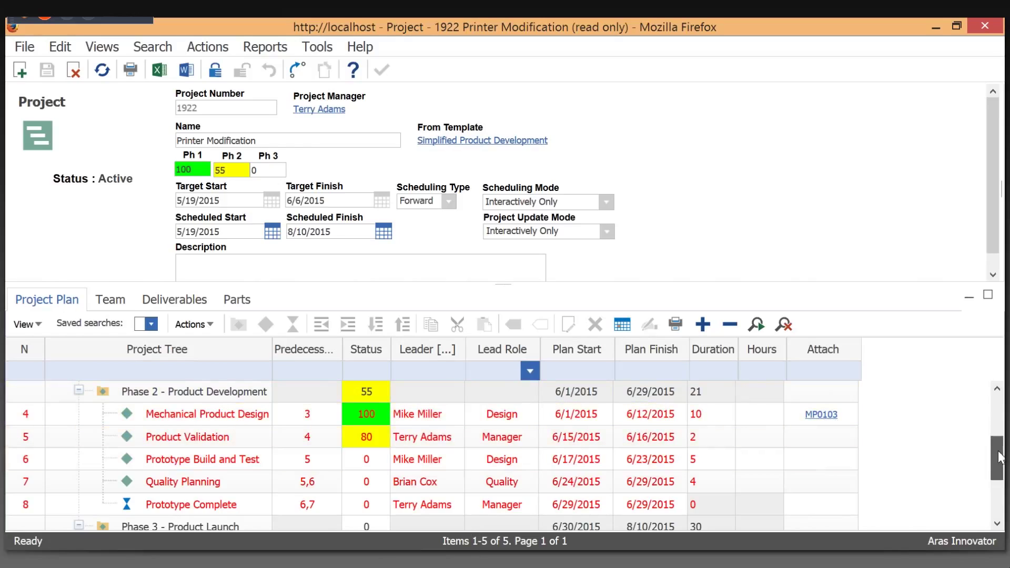
left_click_drag(999, 449, 998, 420)
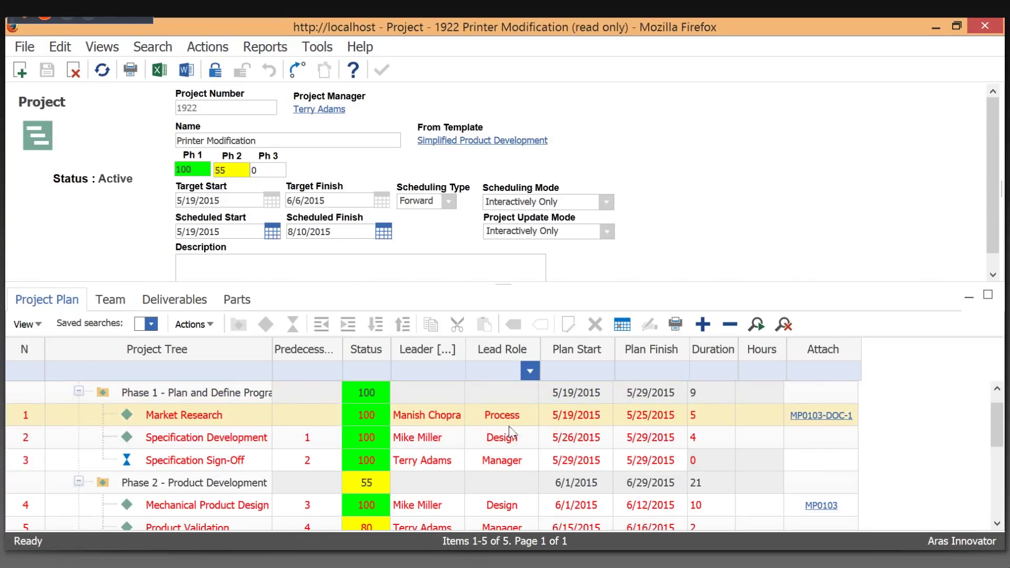
Open MP0103-DOC-1, show its PowerPoint and PDF file entries, and widen the window
left_click(820, 415)
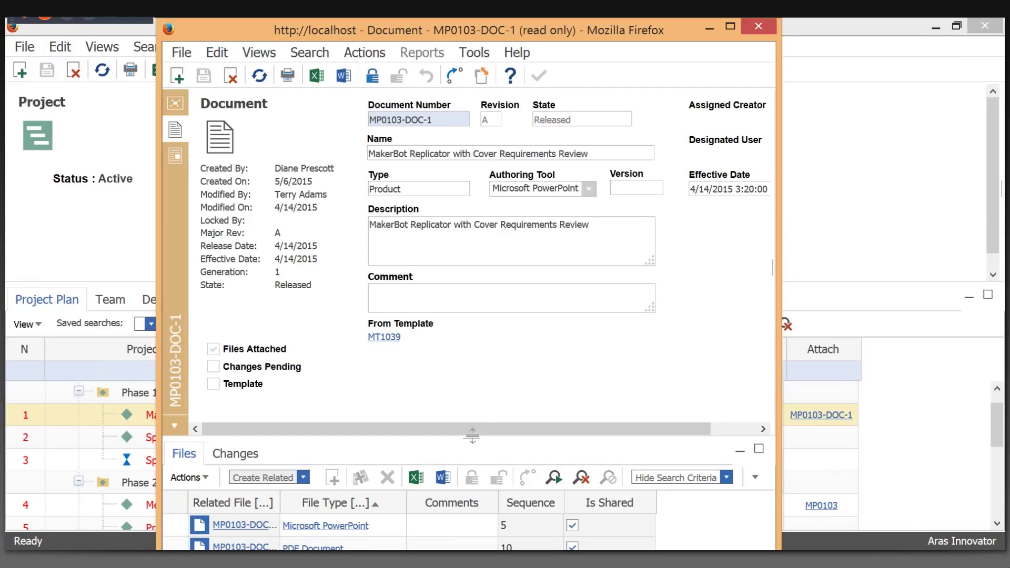
left_click_drag(472, 435, 476, 405)
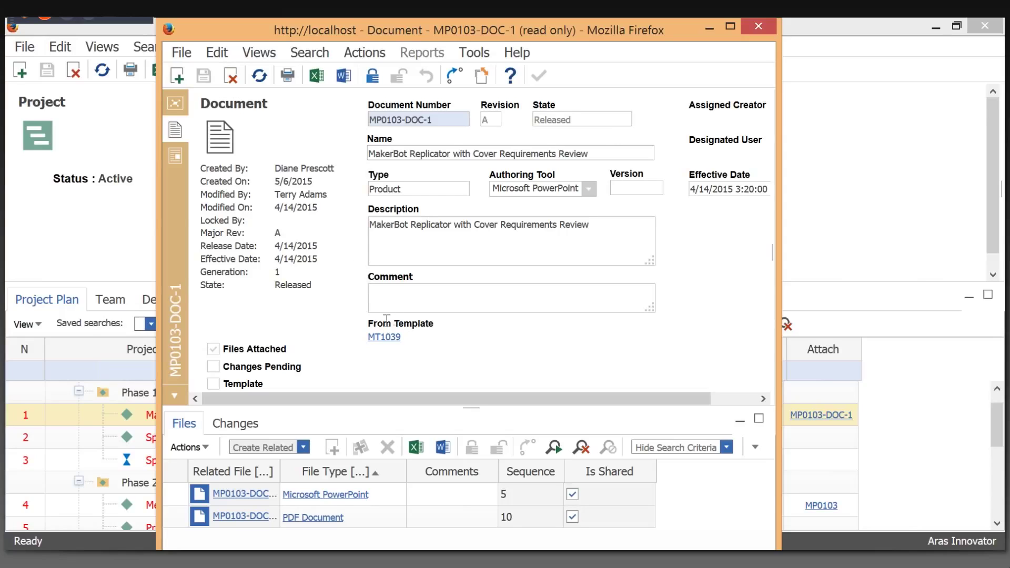
left_click(208, 500)
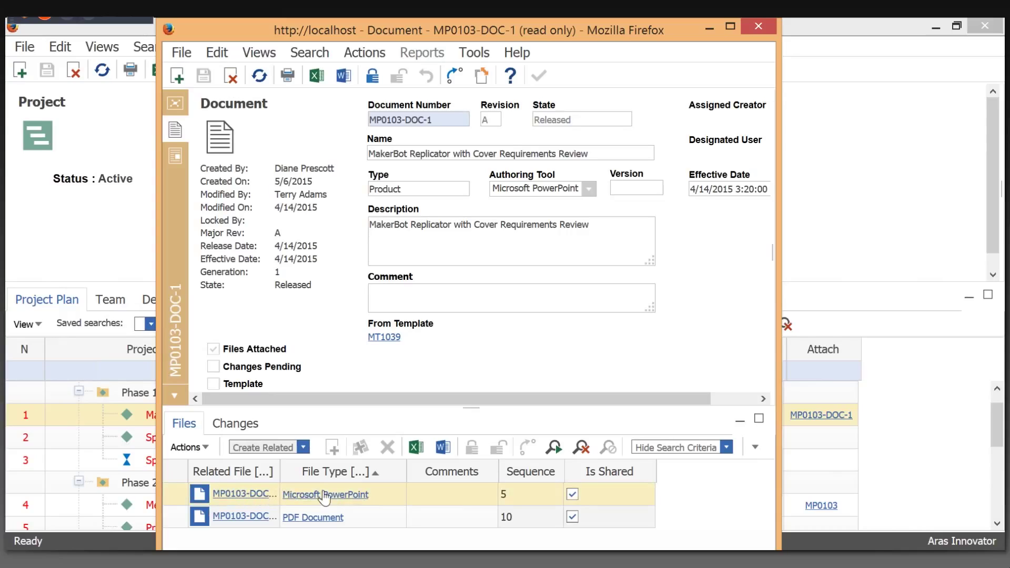
left_click(312, 520)
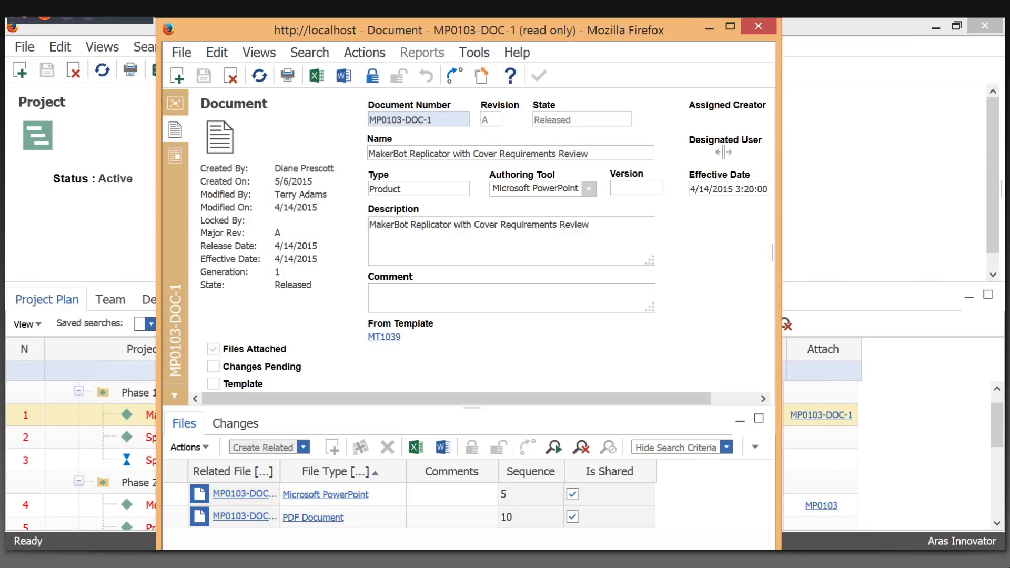
left_click(803, 416)
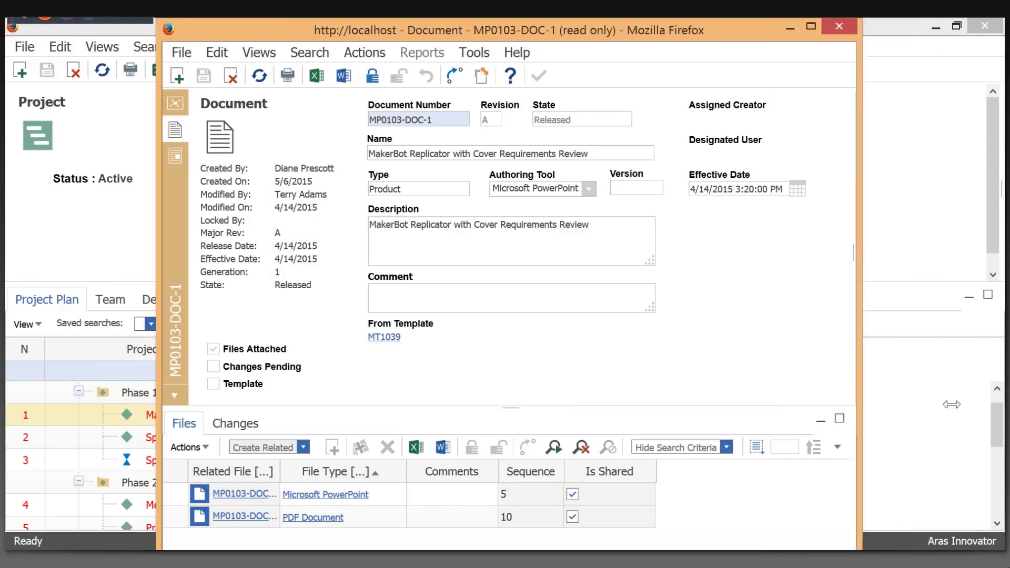
Open the document's discussion panel and preview the MakerBot Replicator with Cover PowerPoint slides
left_click(174, 106)
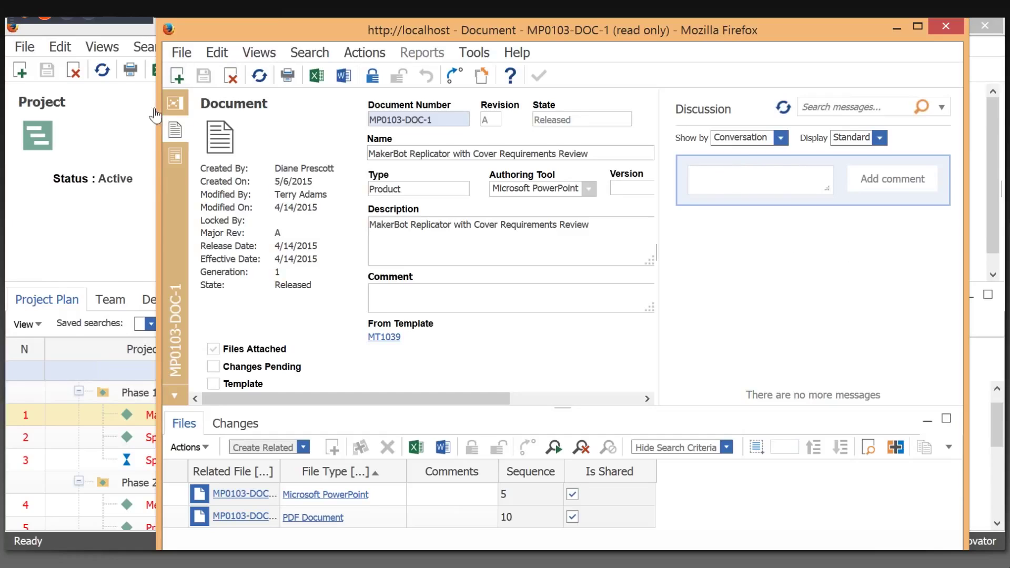
left_click(168, 156)
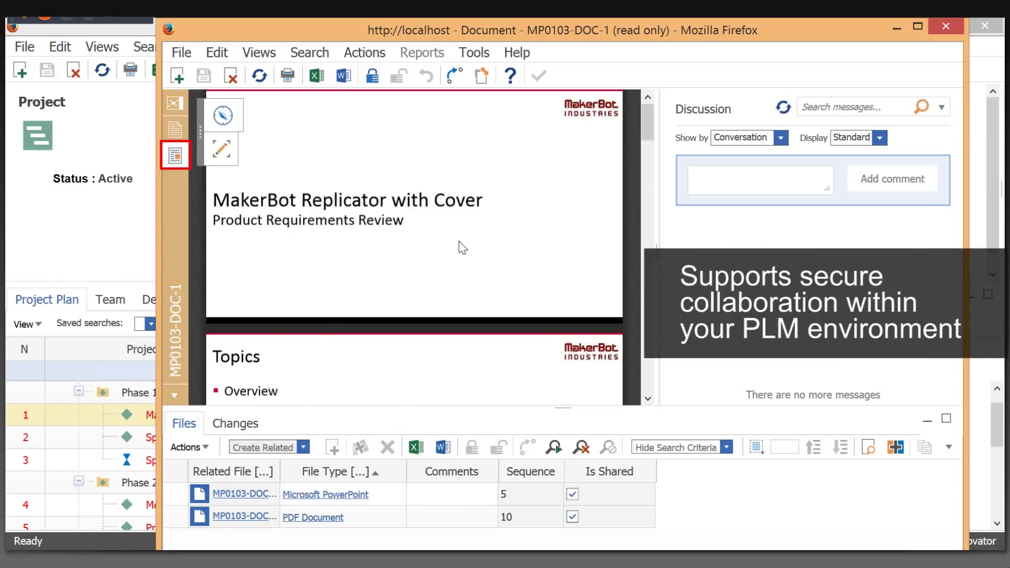
scroll(457, 242, "down", 3)
scroll(418, 194, "up", 3)
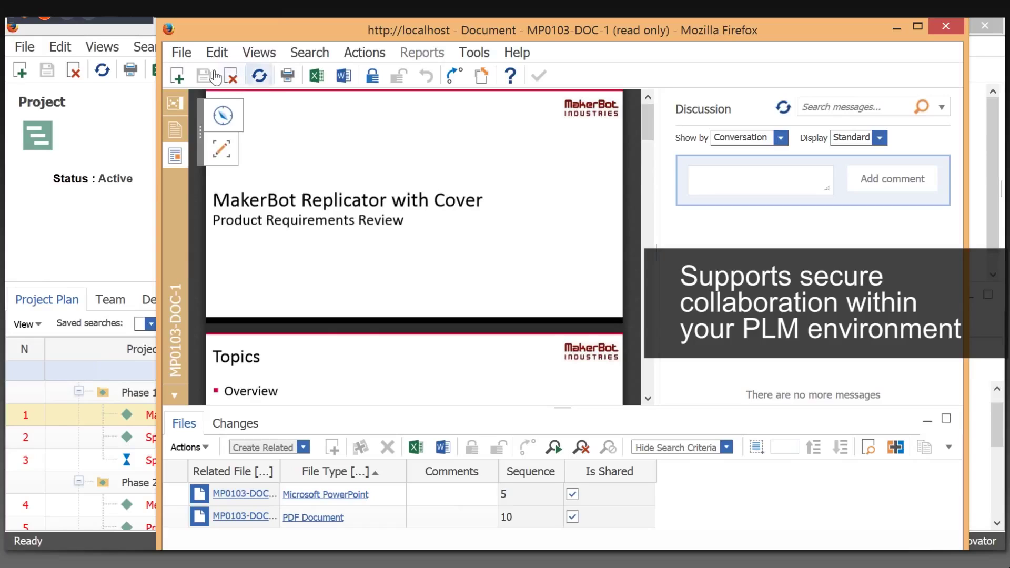
Circle the slide title freehand in red, post 'Please review' with the snapshot, and return to the form
left_click(221, 149)
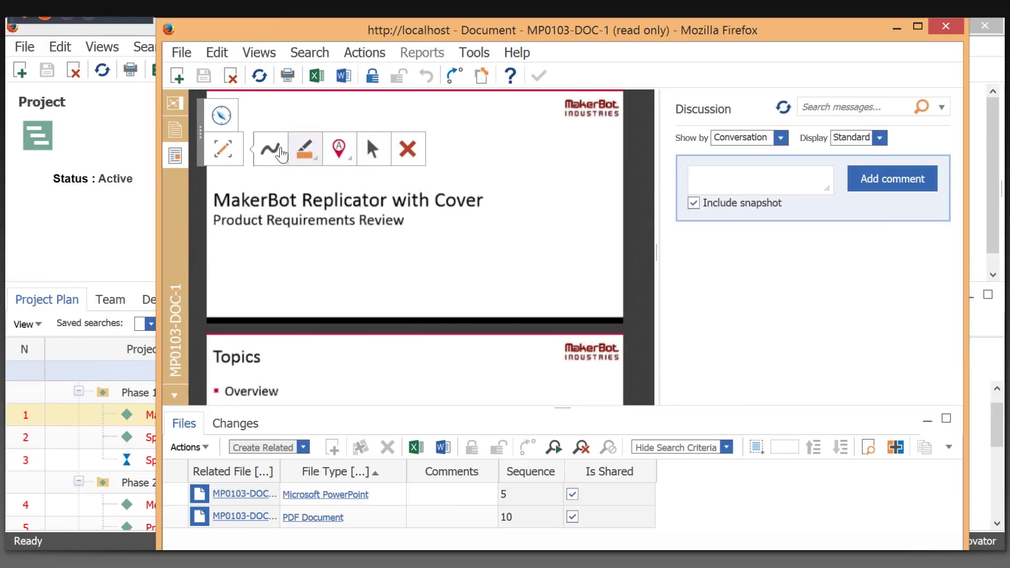
left_click(281, 151)
mouse_move(270, 182)
left_mouse_down()
mouse_move(235, 237)
mouse_move(359, 226)
mouse_move(274, 184)
left_mouse_up()
left_click(753, 182)
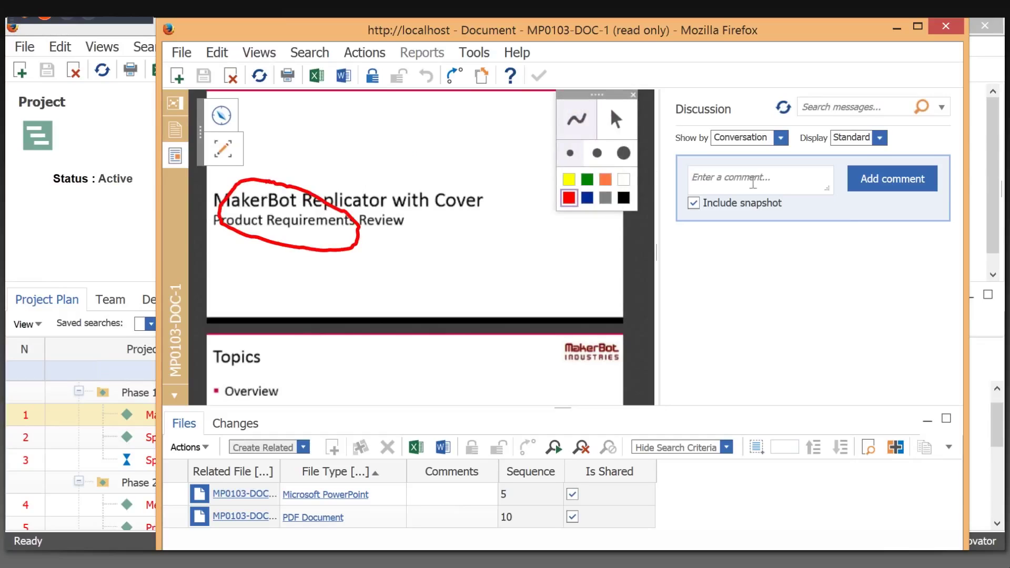
type("Please review")
left_click(874, 185)
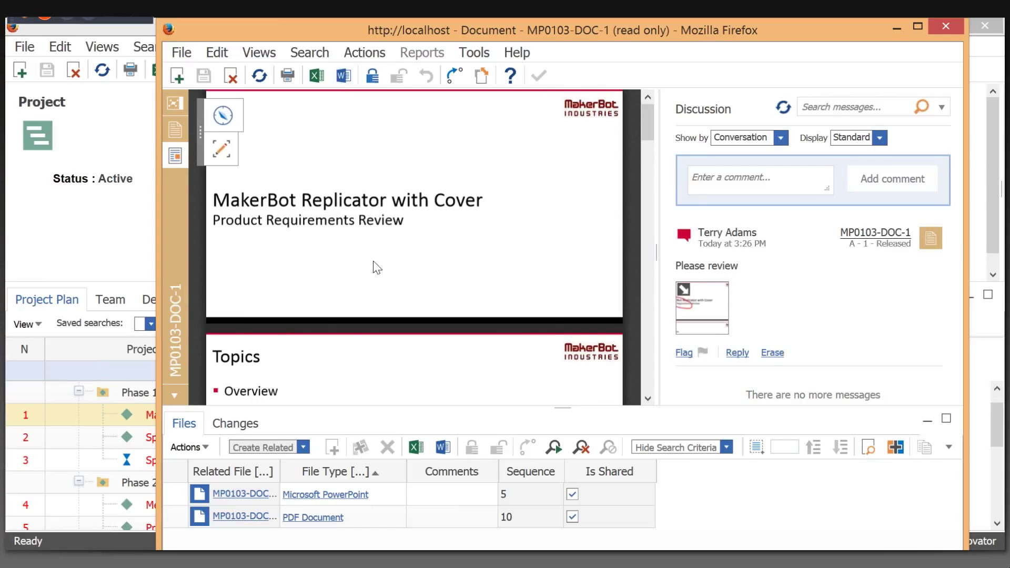
left_click(177, 131)
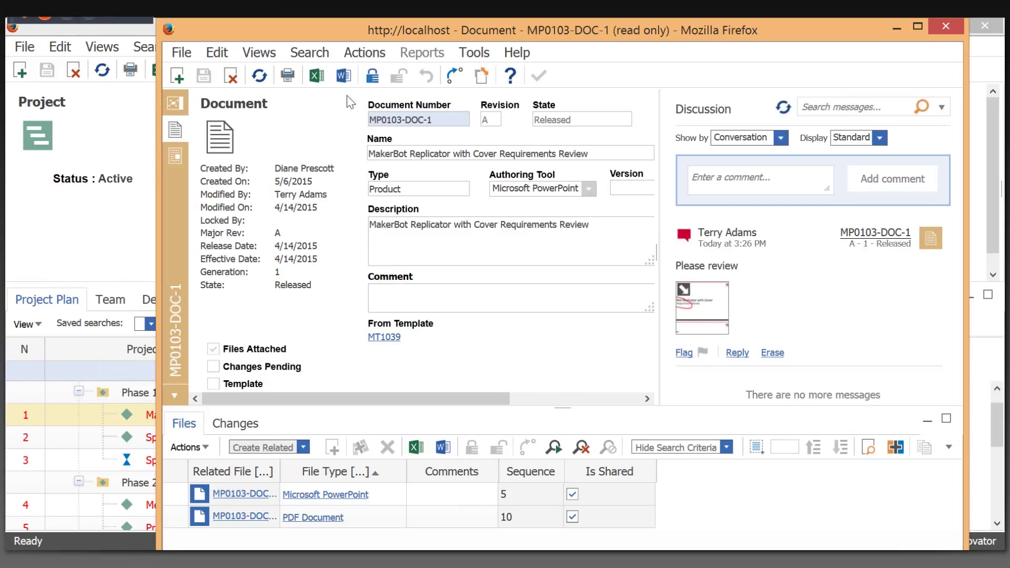
Close the document and open part MP0103 full-screen, browsing its BOM including the Extruder
left_click(945, 26)
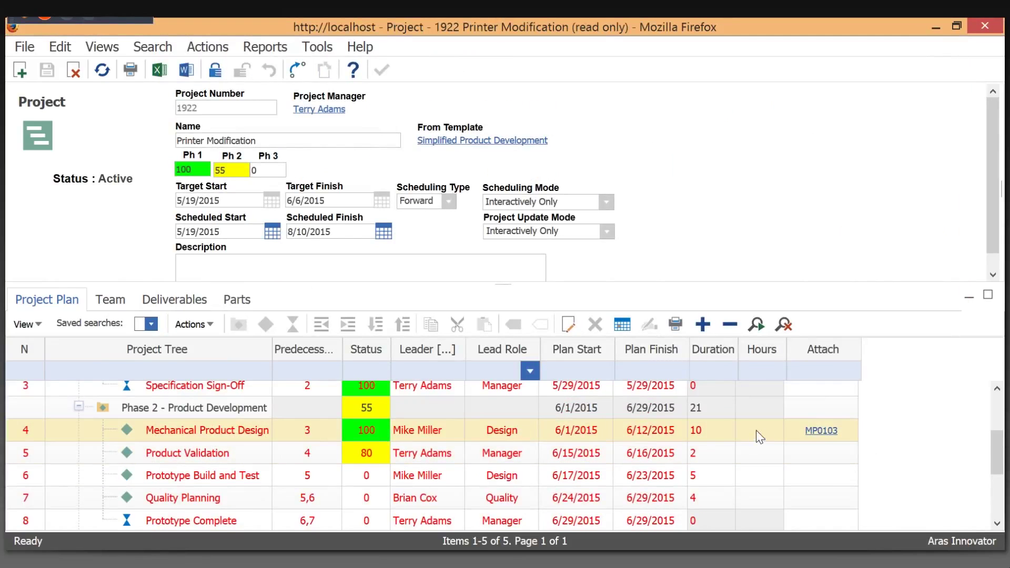
left_click(817, 432)
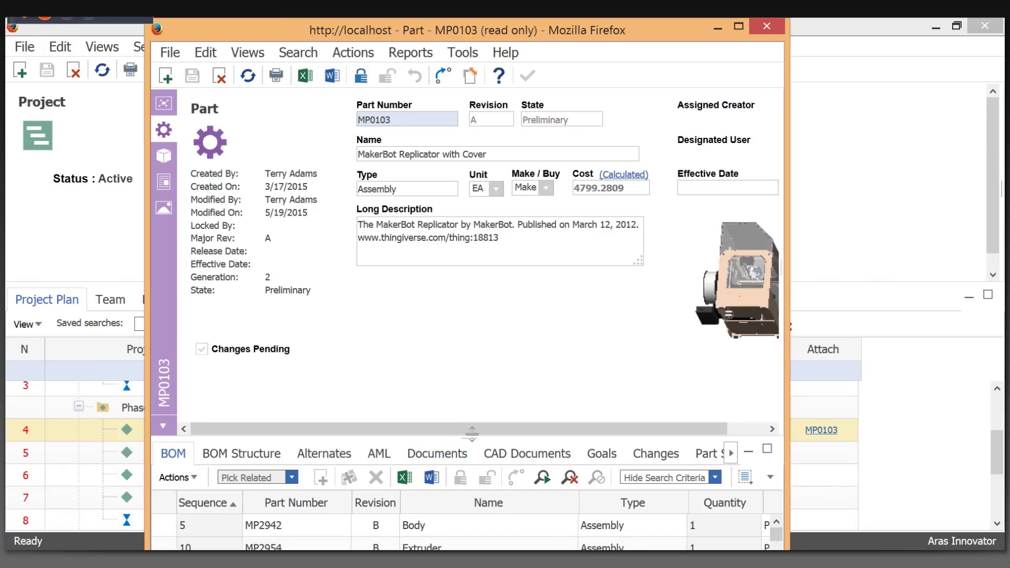
left_click_drag(466, 432, 467, 379)
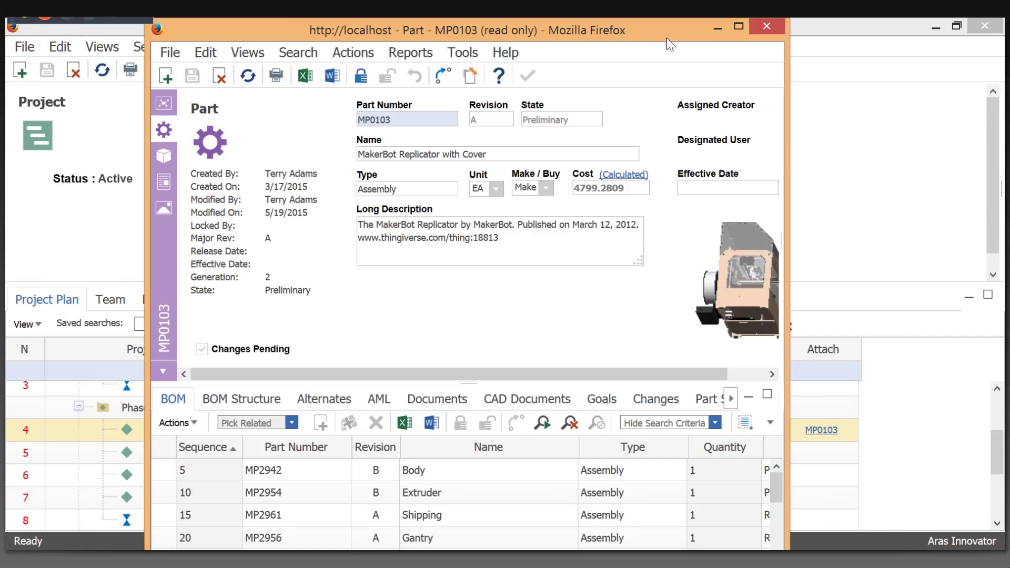
left_click(738, 27)
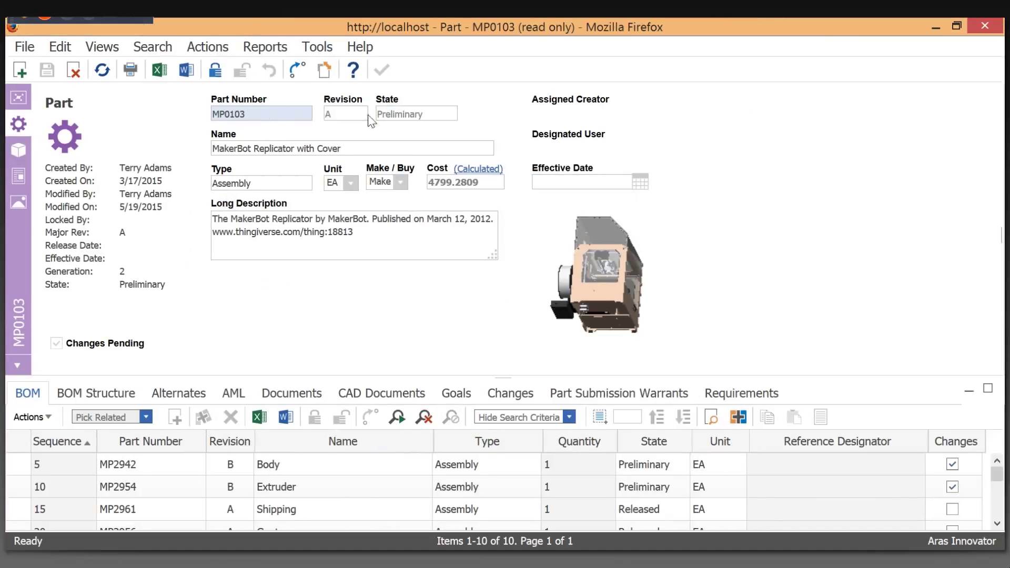
left_click(336, 488)
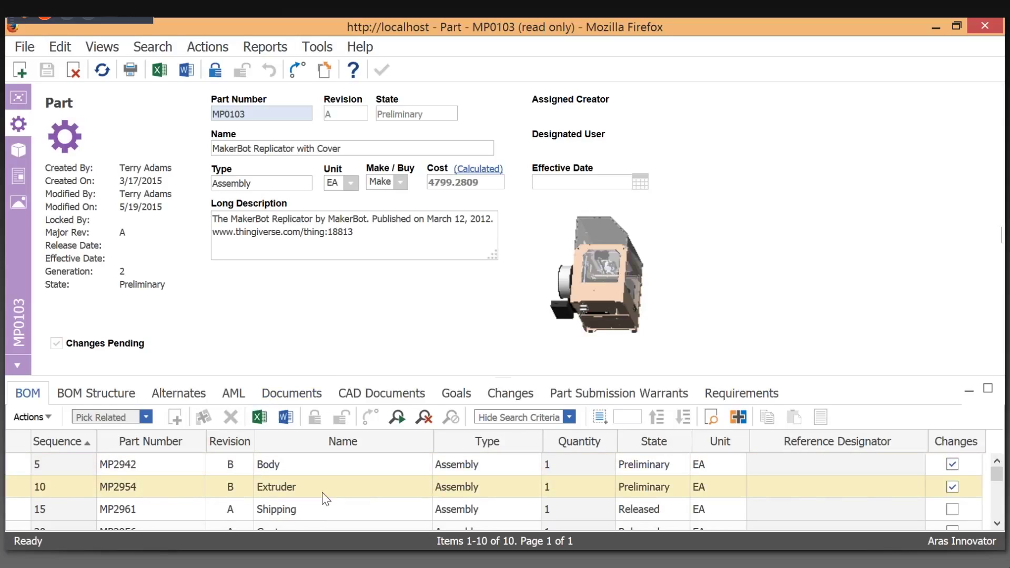
scroll(321, 493, "down", 5)
scroll(320, 493, "up", 2)
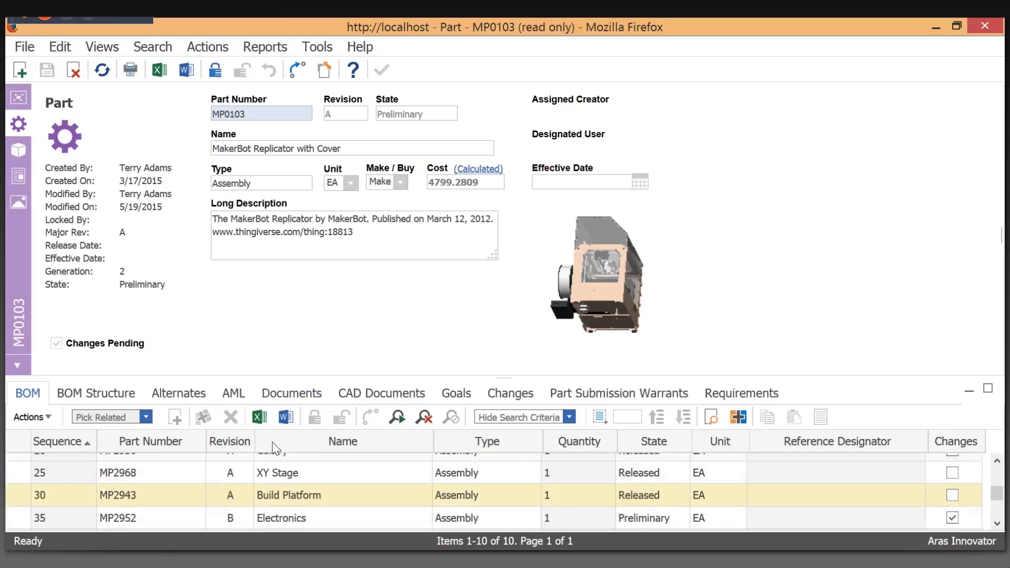
Review MP0103's BOM Structure view, then close the part window
left_click(118, 396)
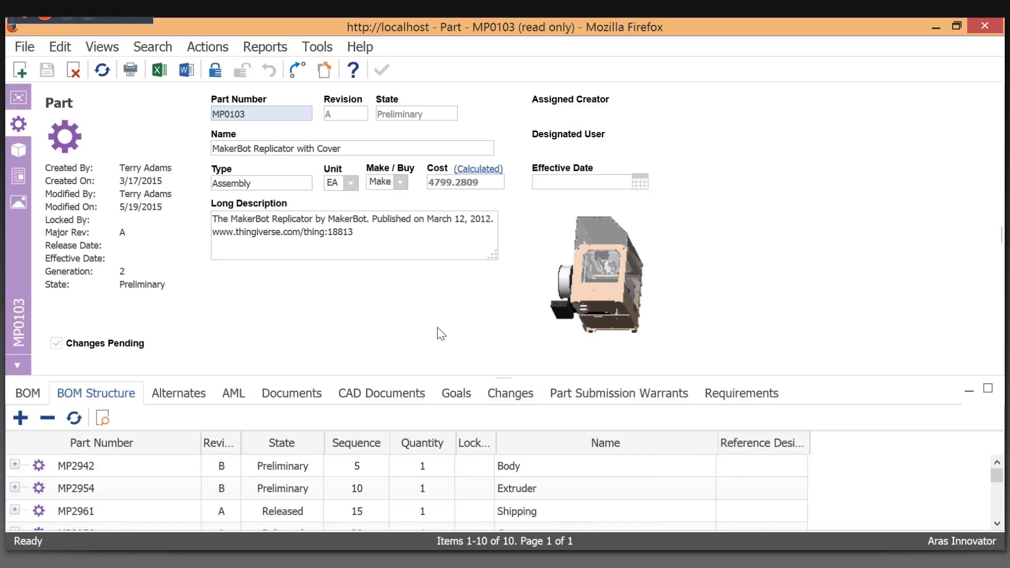
left_click_drag(502, 378, 476, 365)
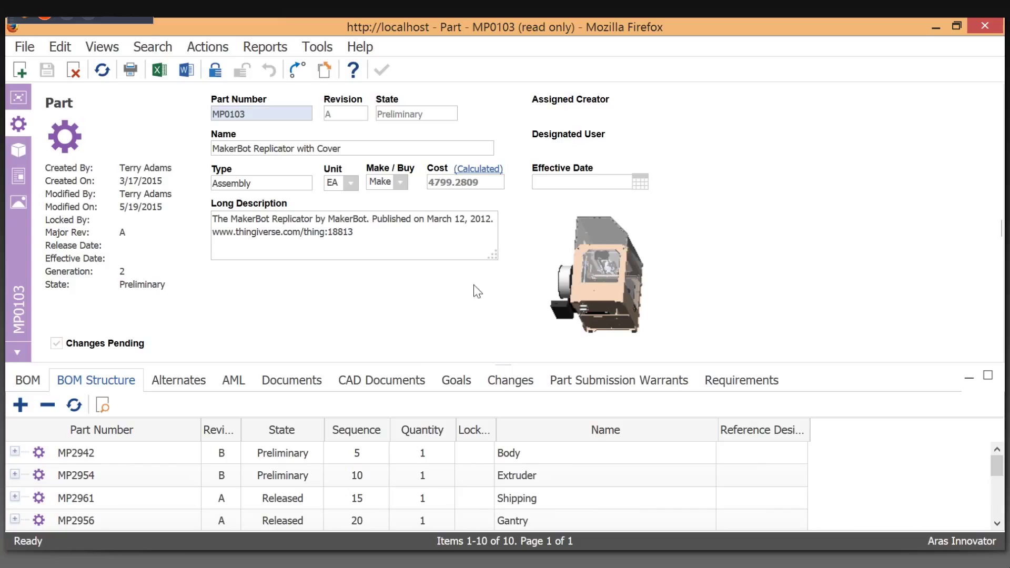
left_click(989, 27)
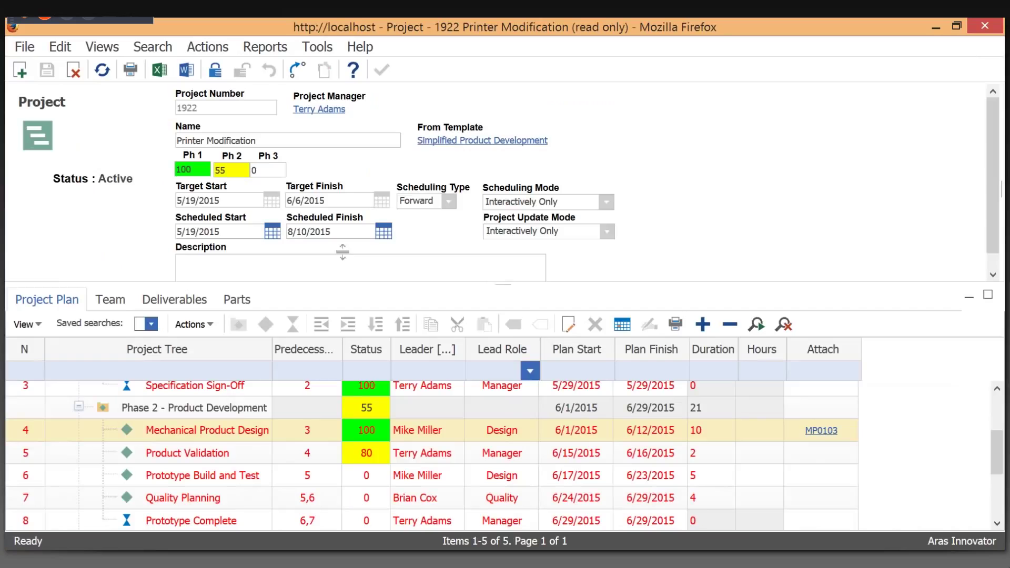
Show the Printer Modification plan as a Gantt chart at Day scale, then turn the chart off
left_click(25, 324)
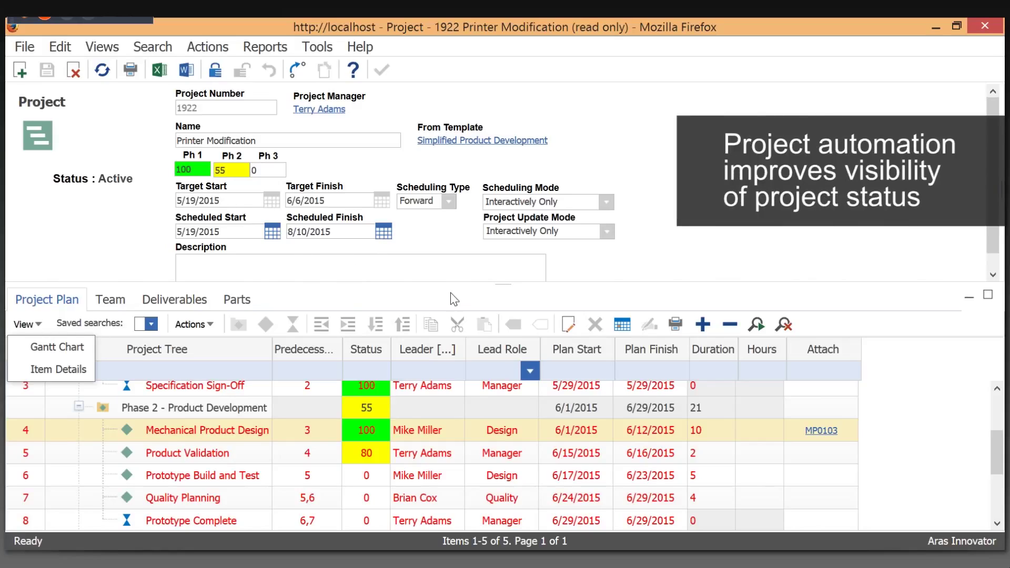
left_click(56, 348)
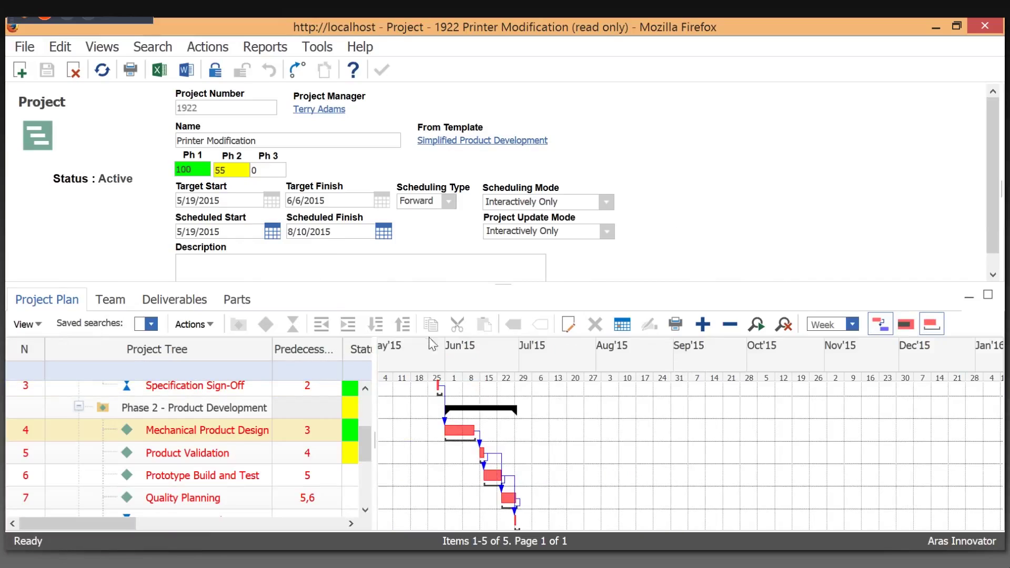
left_click(850, 325)
left_click(821, 341)
left_click(35, 324)
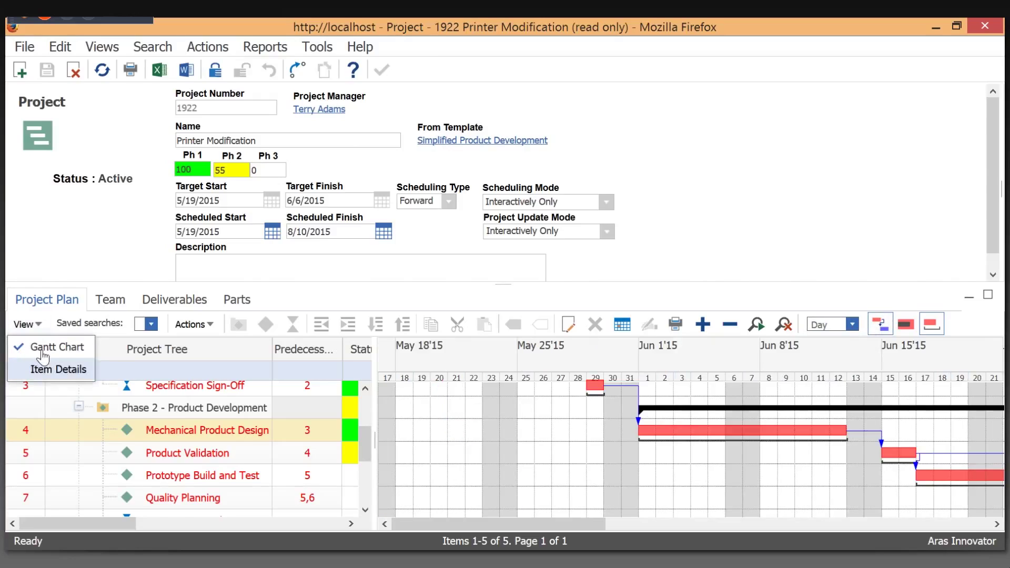
left_click(42, 347)
left_click(26, 324)
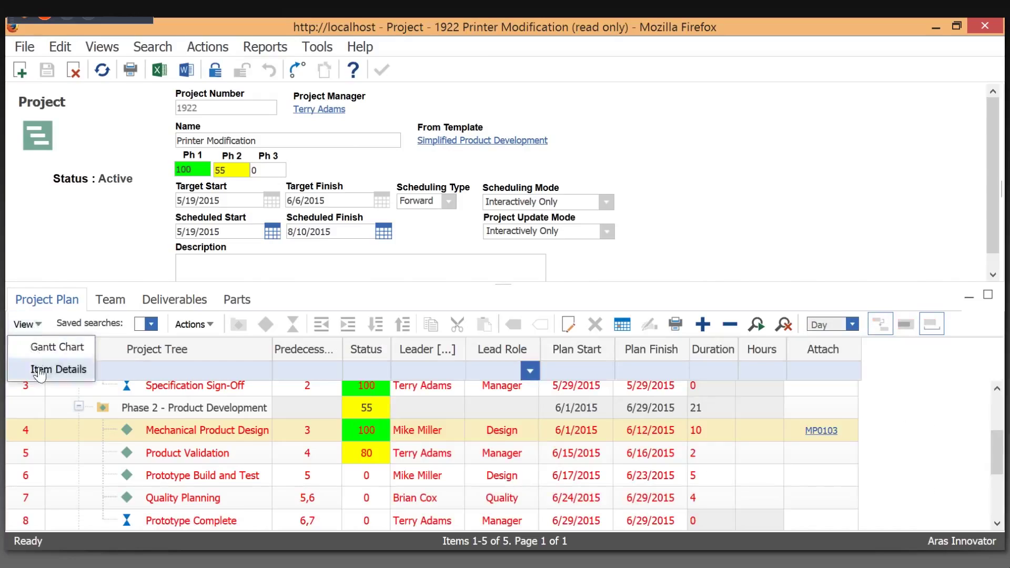
Show the Item Details panel for Mechanical Product Design beside the plan and scroll through it
left_click(58, 369)
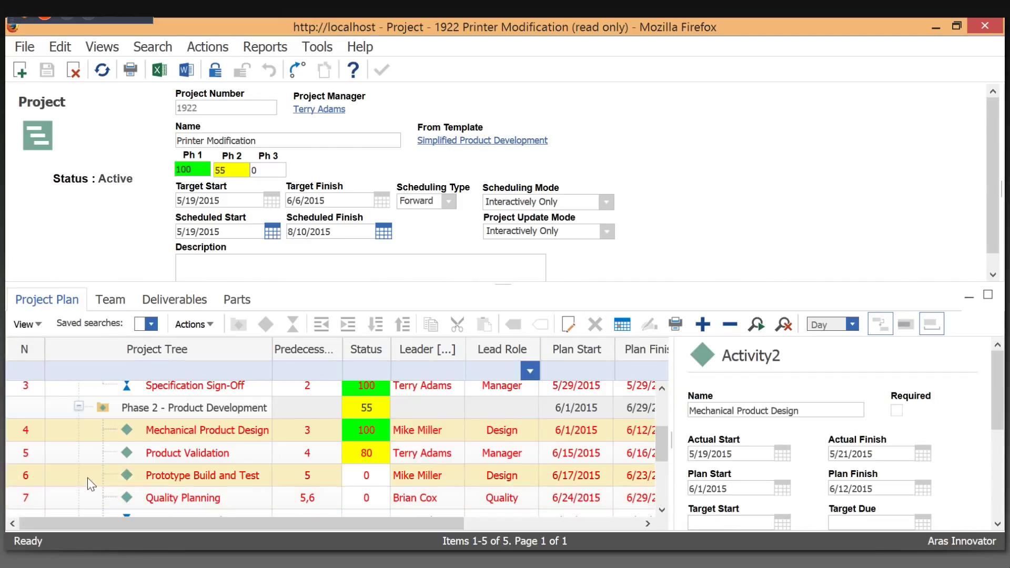
scroll(988, 423, "down", 1)
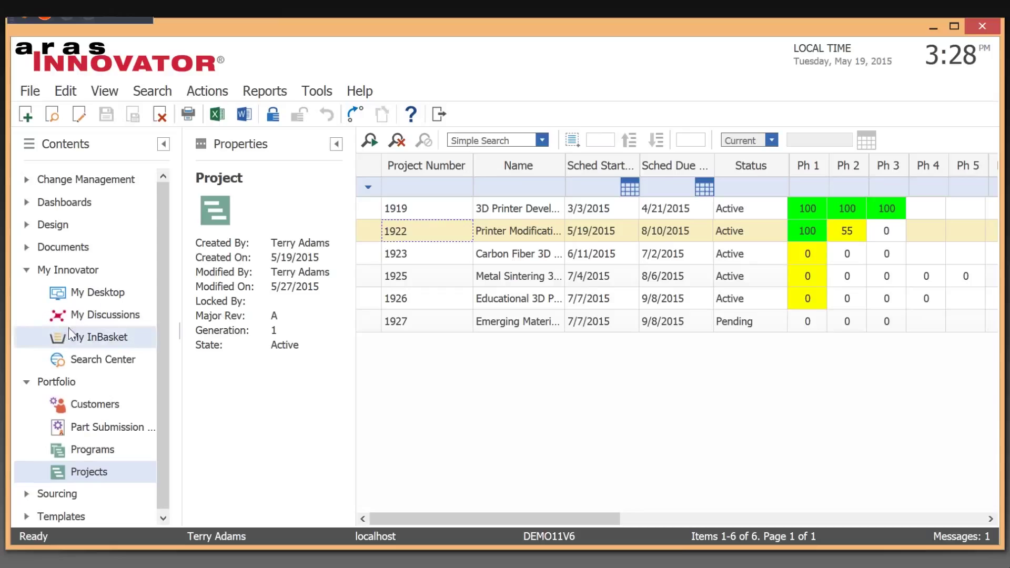
Open My InBasket and bring up the action menu for the Product Validation project task
left_click(79, 335)
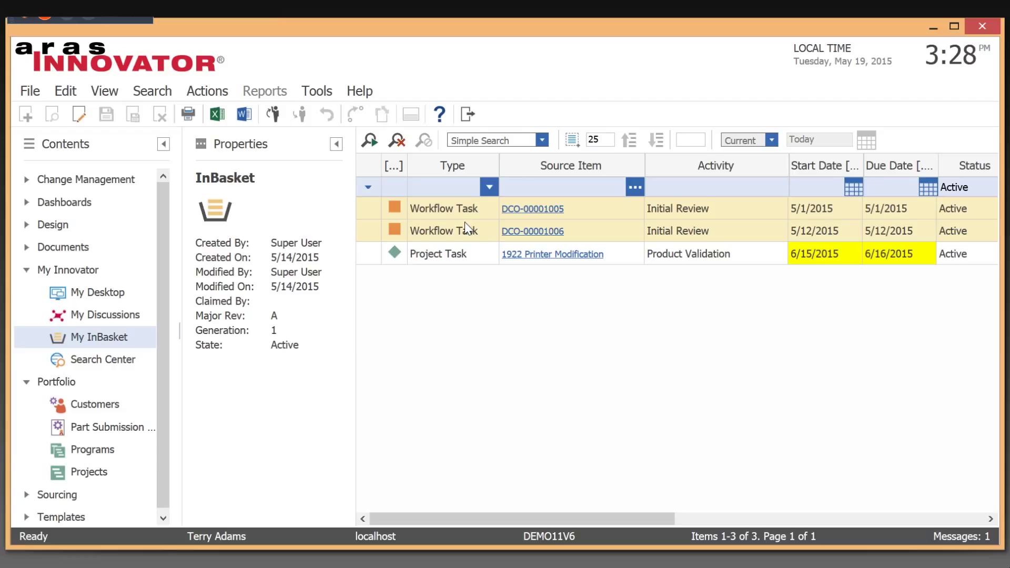
left_click(432, 252)
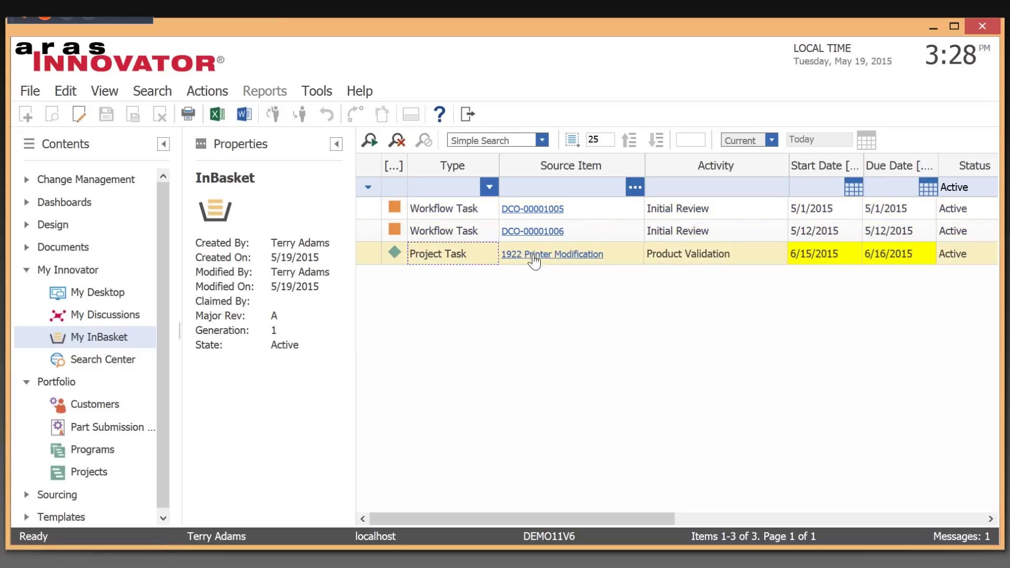
right_click(459, 253)
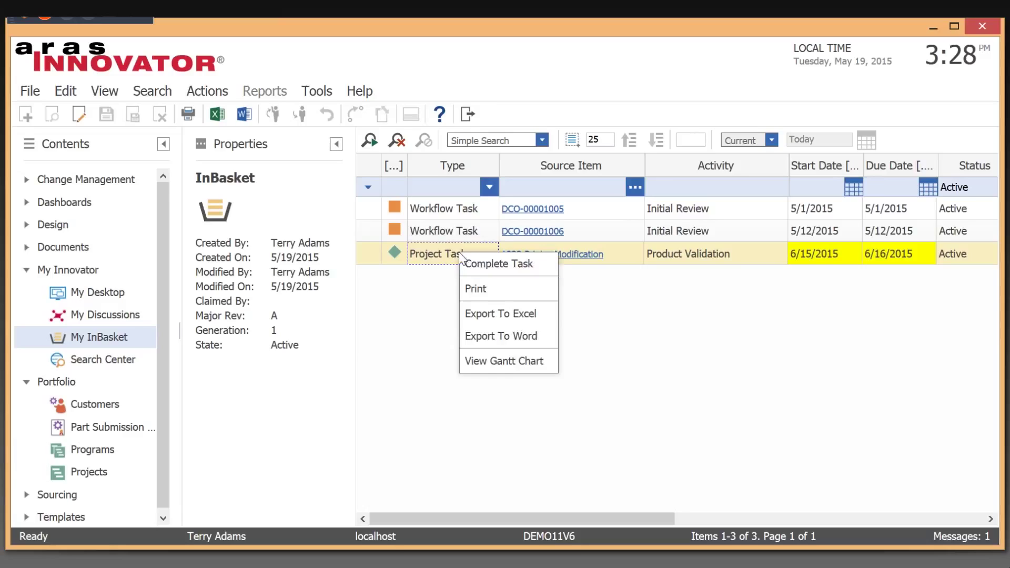
Choose Complete Task for Product Validation and enlarge the form to reveal the empty Time Record list
left_click(480, 264)
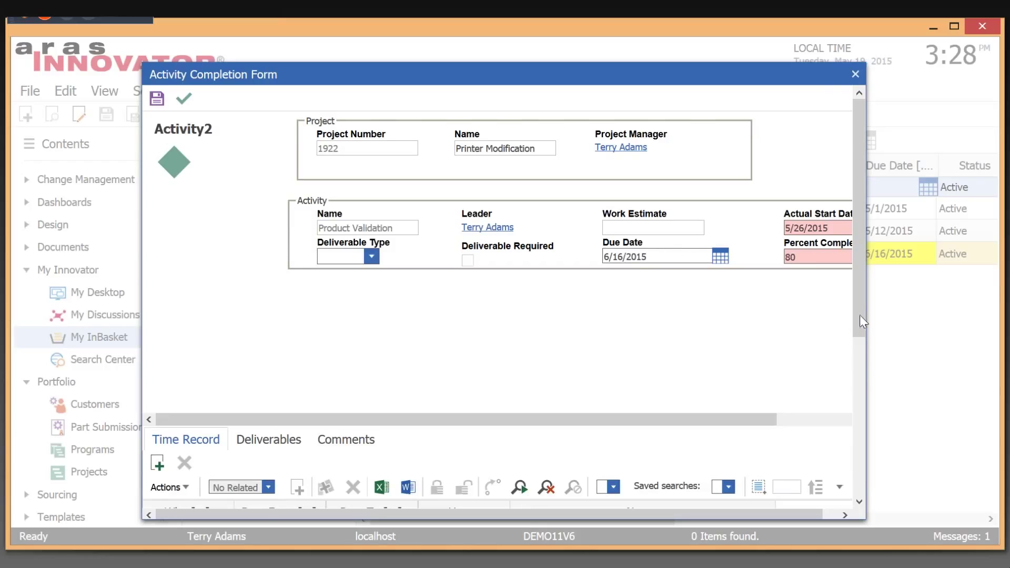
left_click_drag(858, 324, 860, 359)
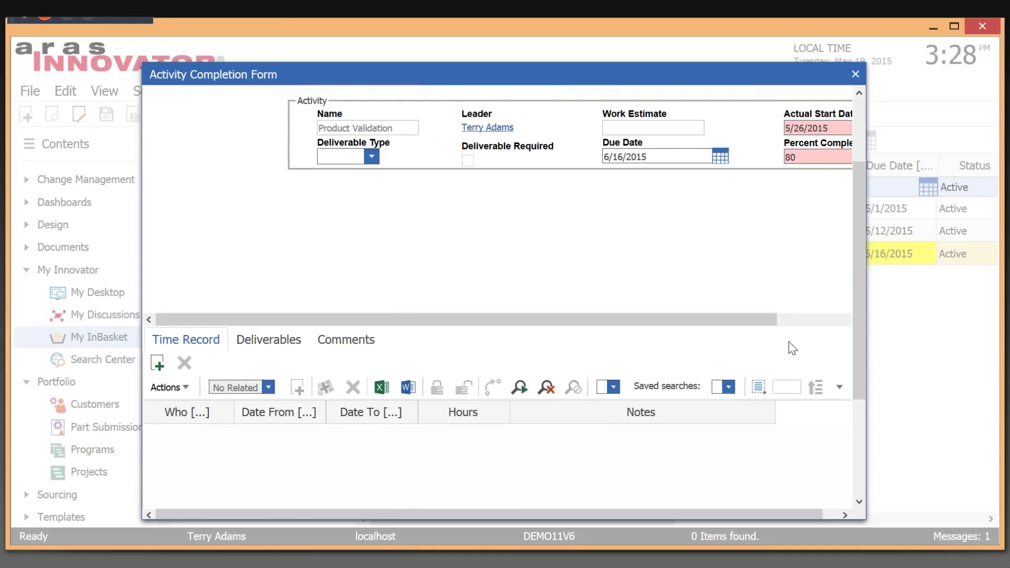